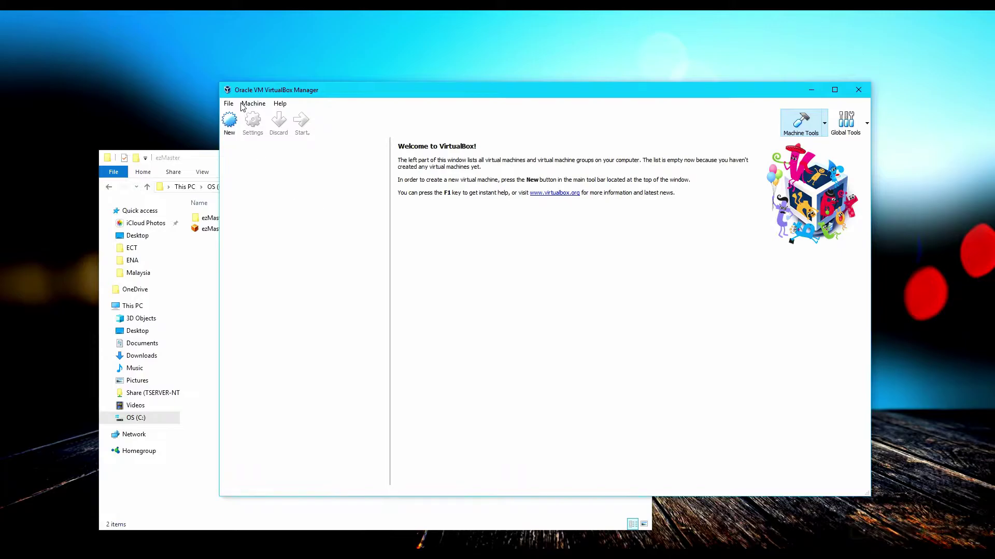
# Start an appliance import and choose ezMaster_Rel_v0.12.17 from the ezMaster folder.
pyautogui.click(229, 103)
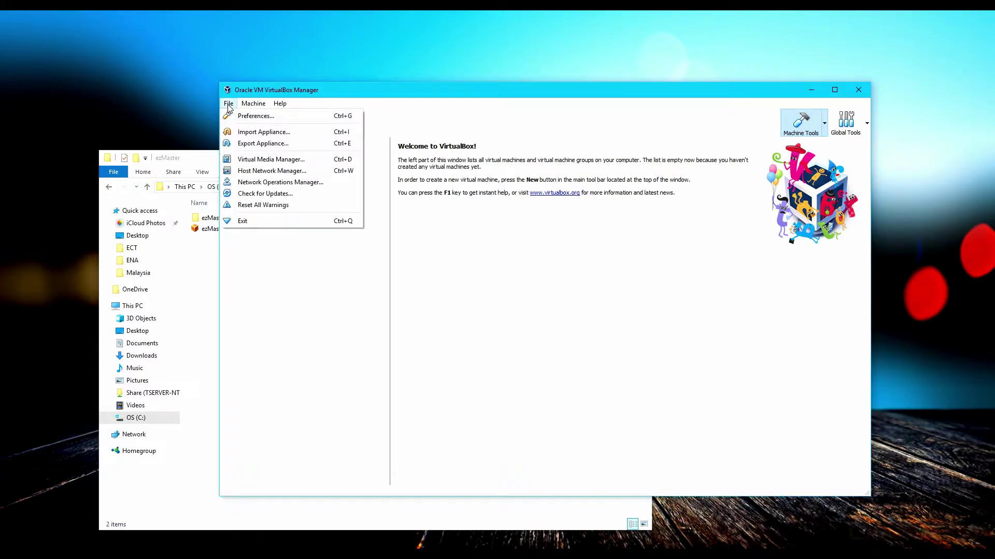
pyautogui.click(253, 131)
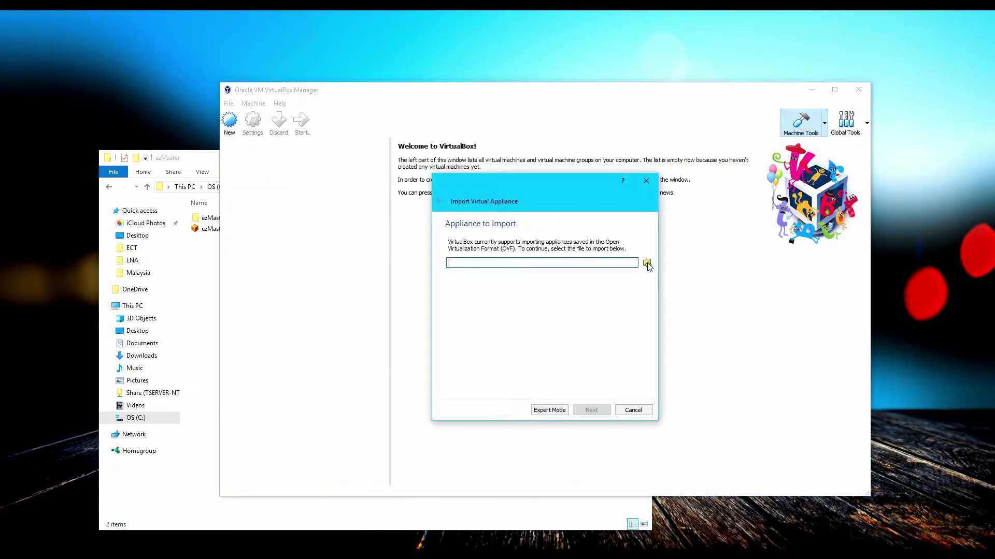
pyautogui.click(647, 264)
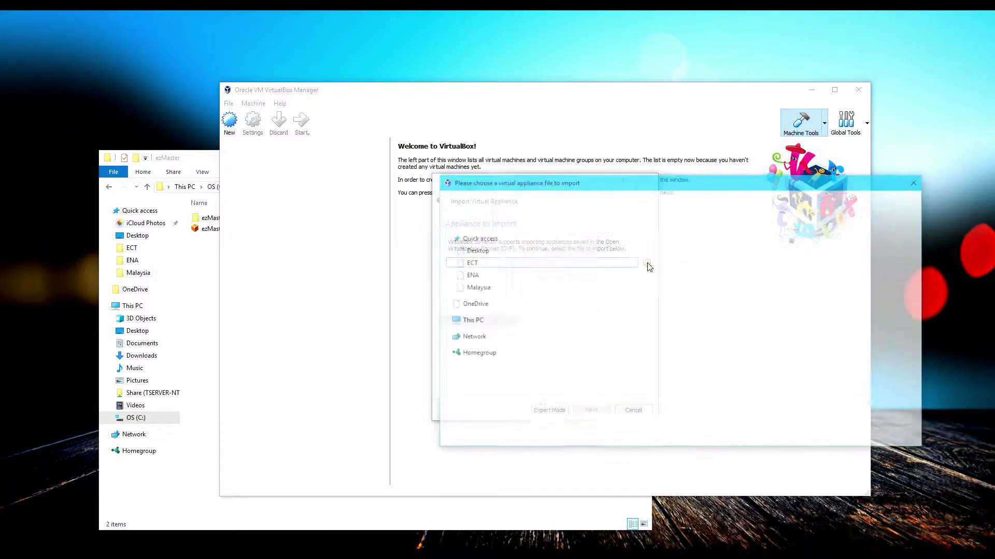
pyautogui.click(647, 197)
pyautogui.write('C:\\Users\\Milo\\Documents\\EnGenius\\2017\\ezMaster\\ezMaster')
pyautogui.press('Return')
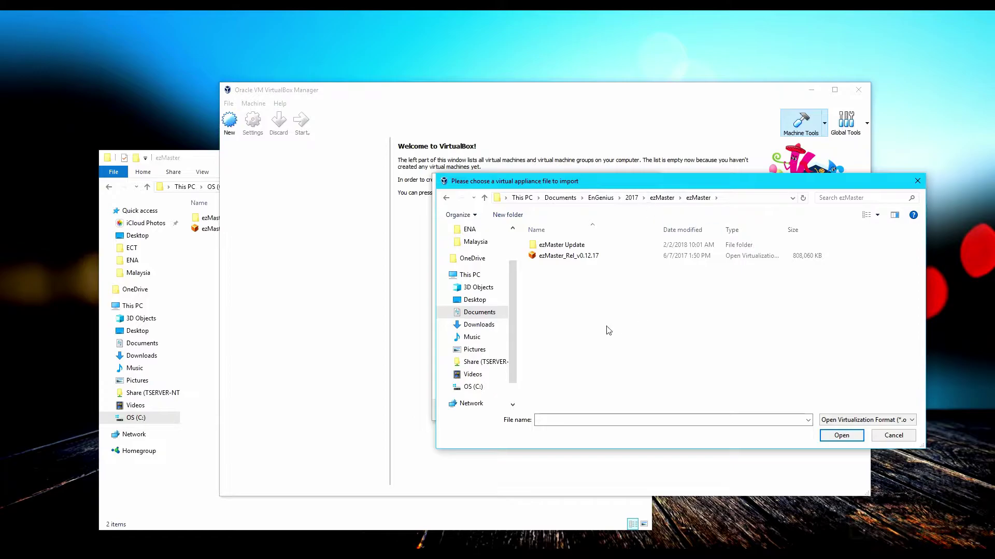
pyautogui.click(595, 257)
pyautogui.doubleClick(616, 258)
# Accept the default appliance settings and import the virtual machine.
pyautogui.click(591, 410)
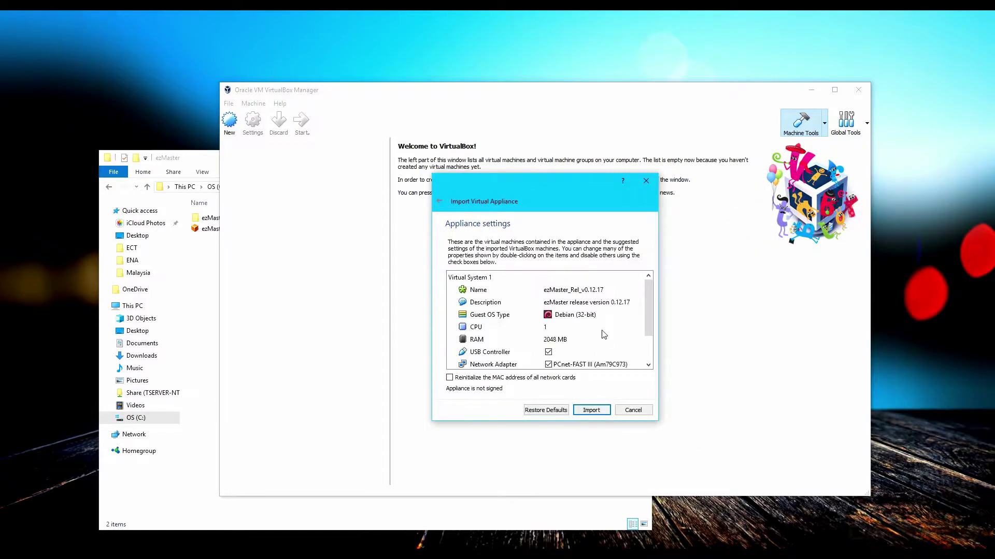
pyautogui.scroll(-1, 596, 334)
pyautogui.click(591, 410)
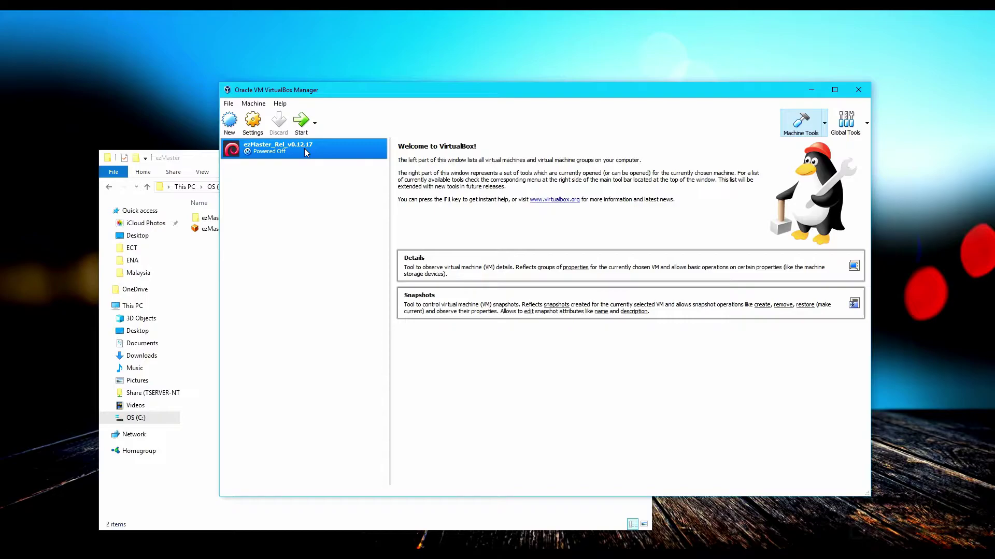
# Try the Realtek adapters, then bridge Adapter 1 to Intel(R) Dual Band Wireless-AC 7265 and save.
pyautogui.click(258, 121)
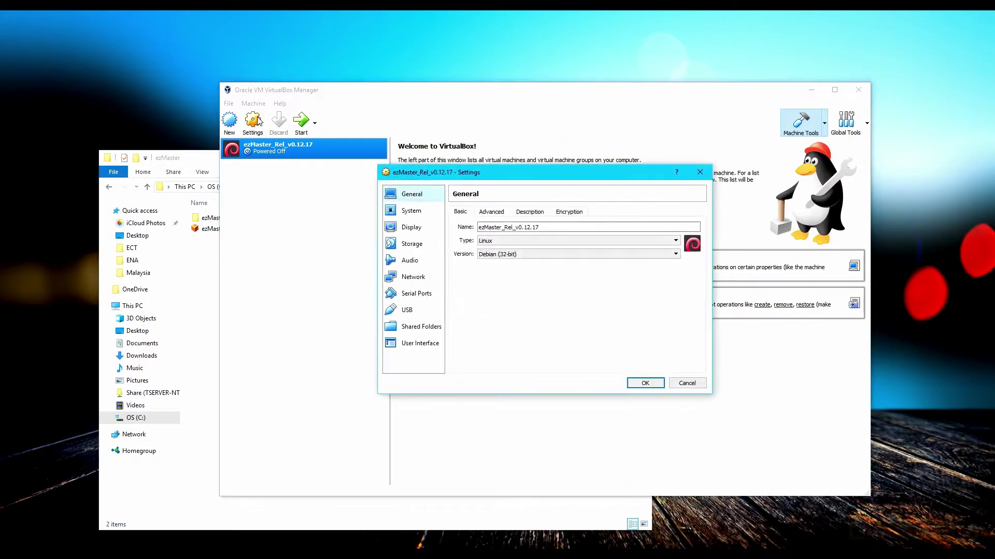
pyautogui.click(419, 278)
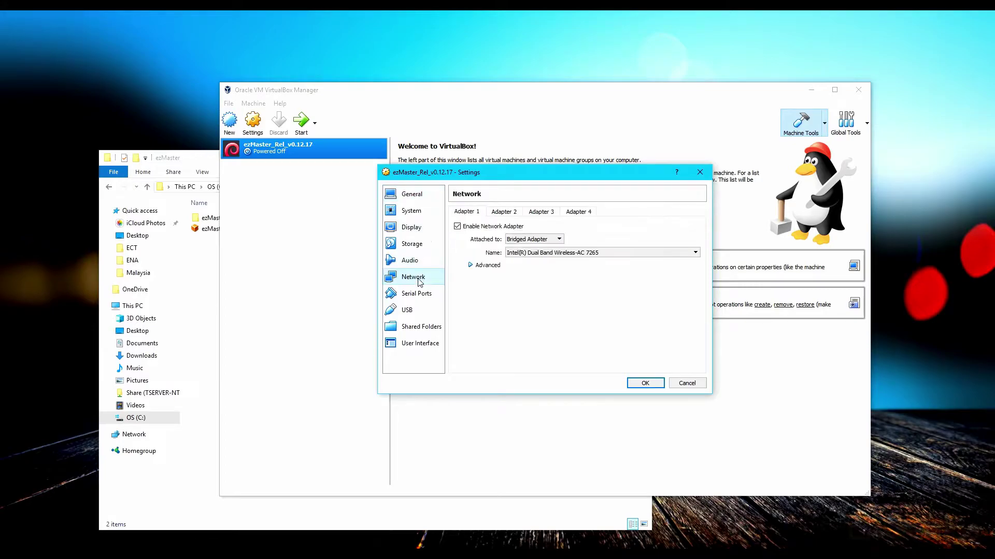
pyautogui.click(559, 253)
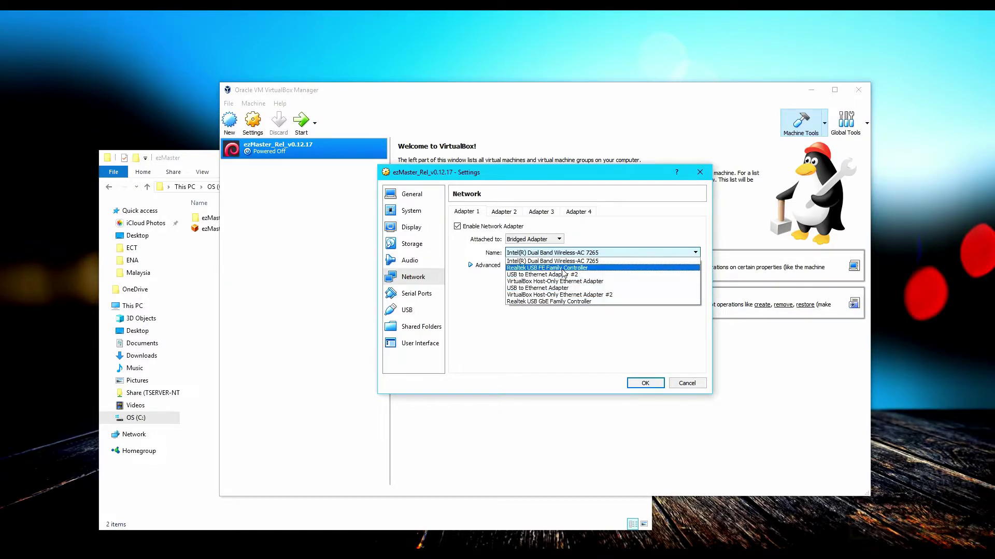
pyautogui.click(562, 268)
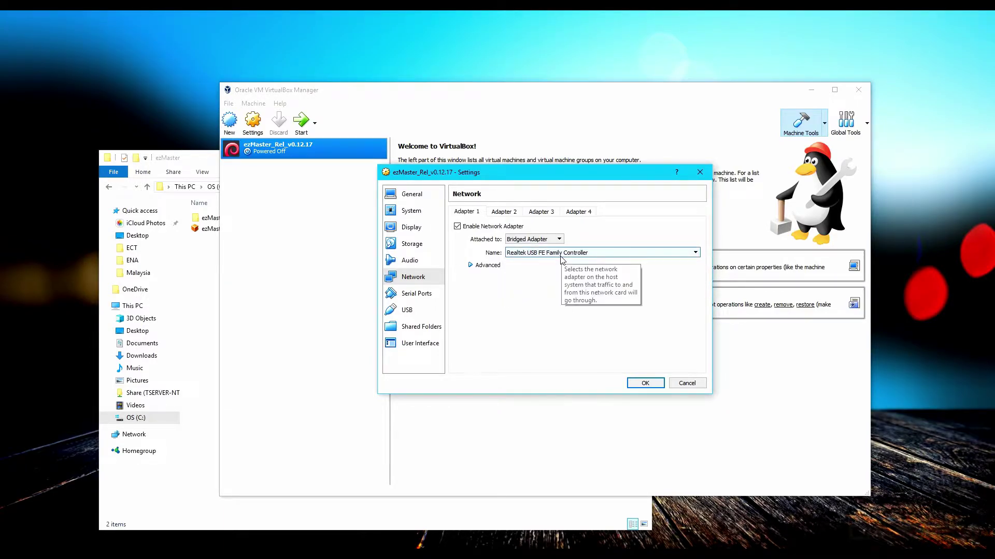
pyautogui.click(562, 254)
pyautogui.click(552, 301)
pyautogui.click(559, 254)
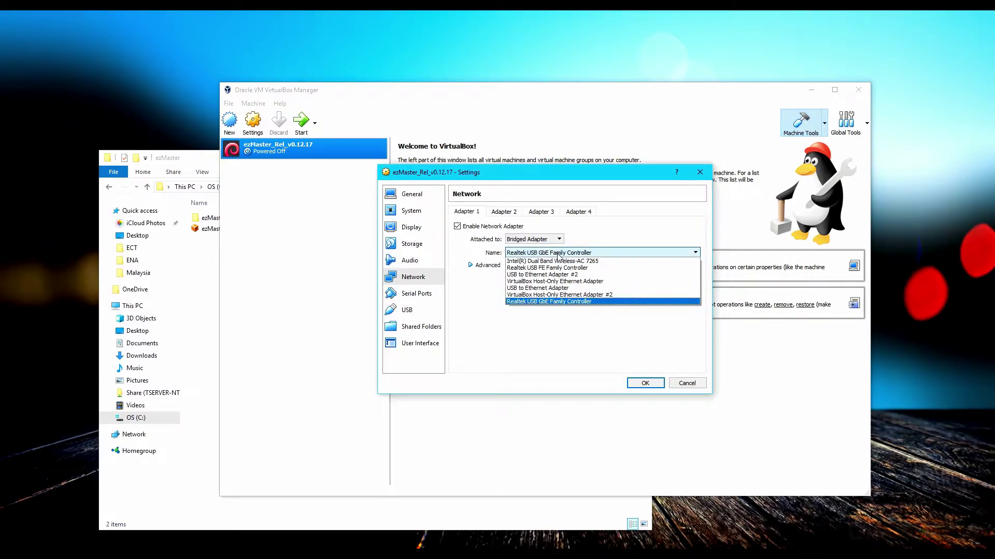
pyautogui.click(560, 262)
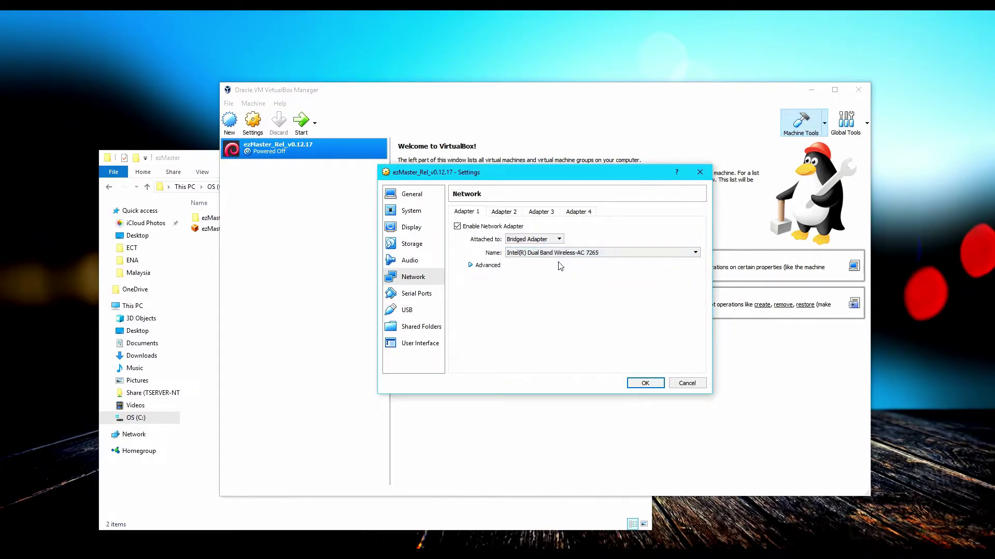
pyautogui.click(644, 385)
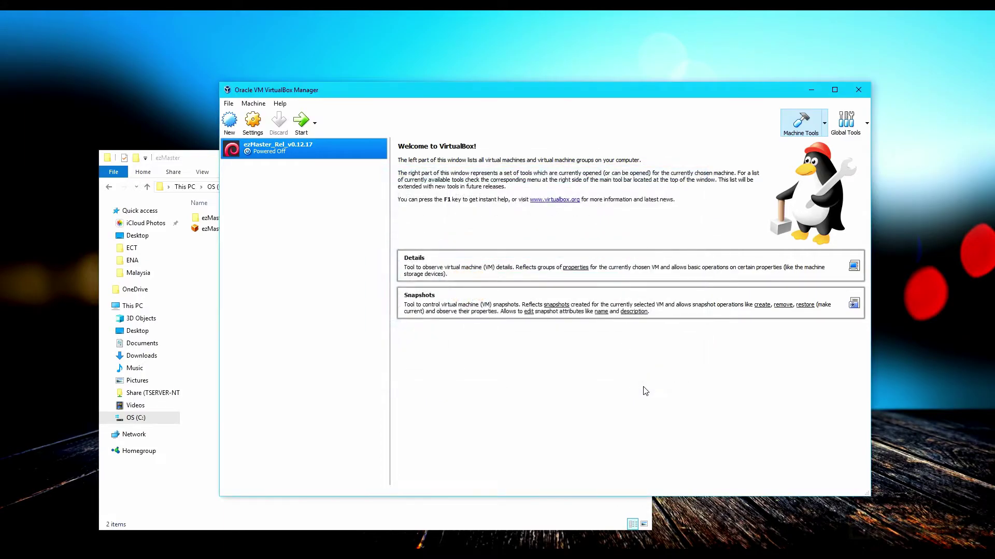
# Boot the ezMaster VM and submit the console login name and password.
pyautogui.click(303, 125)
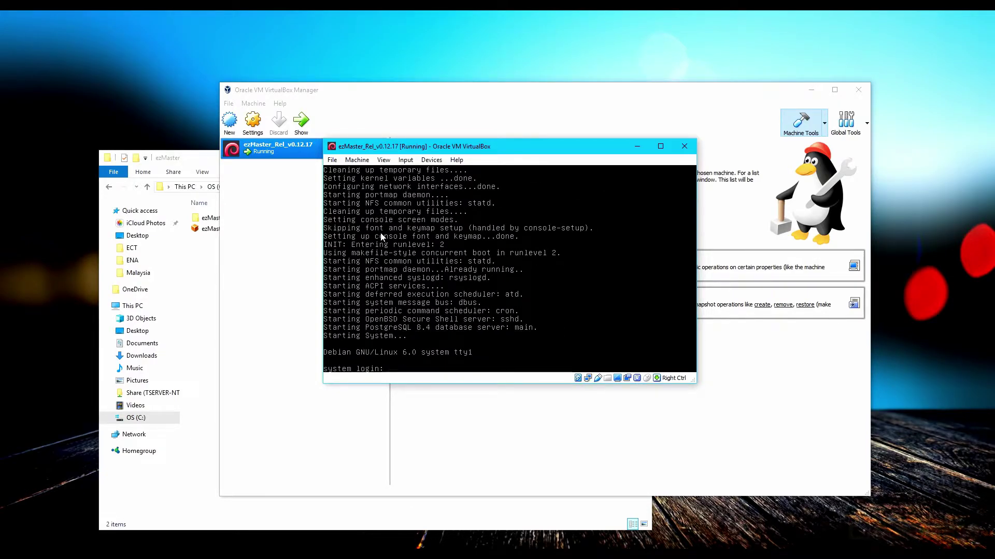
pyautogui.press('Return')
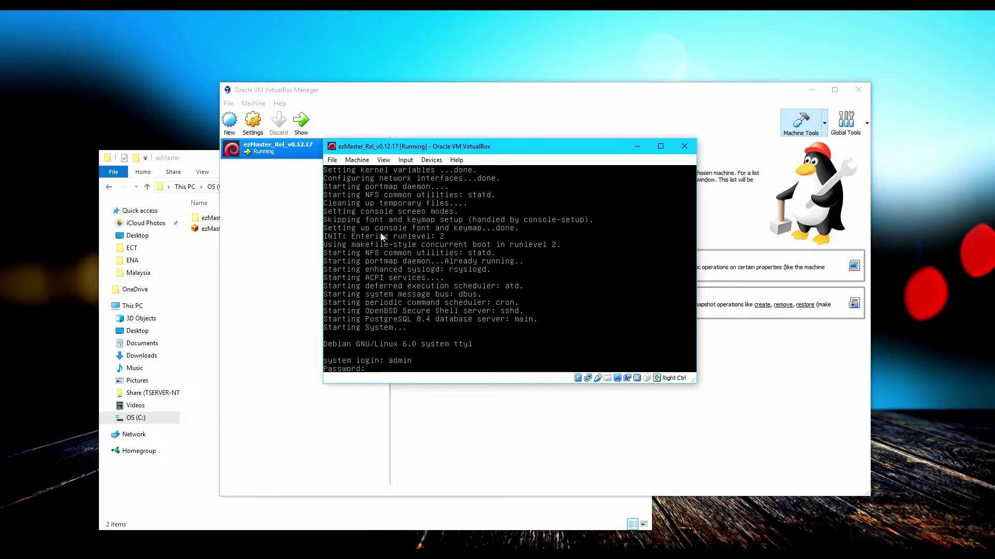
pyautogui.press('Return')
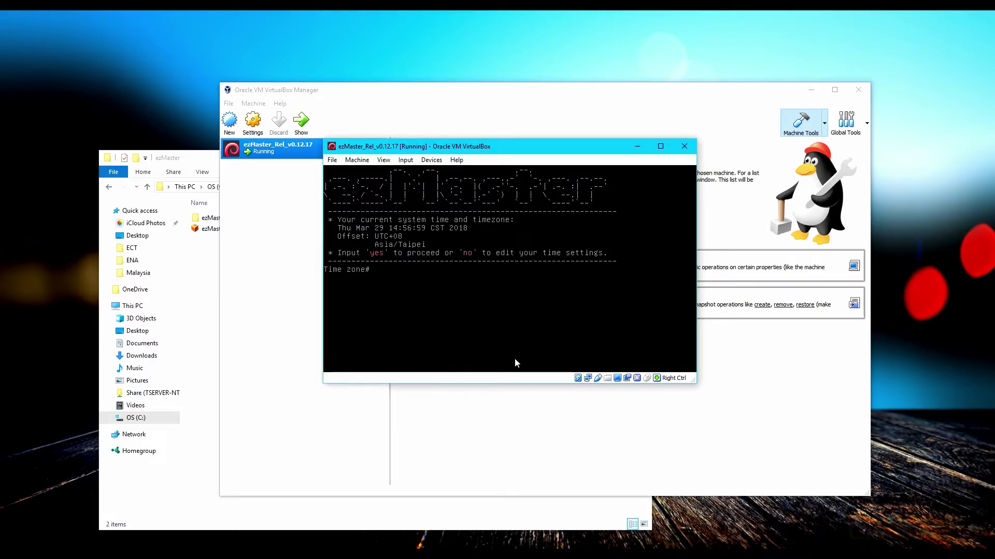
# Accept the time zone and set IP 192.168.20.251, mask 255.255.255.0, gateway and DNS 192.168.20.1.
pyautogui.write('yes')
pyautogui.press('Return')
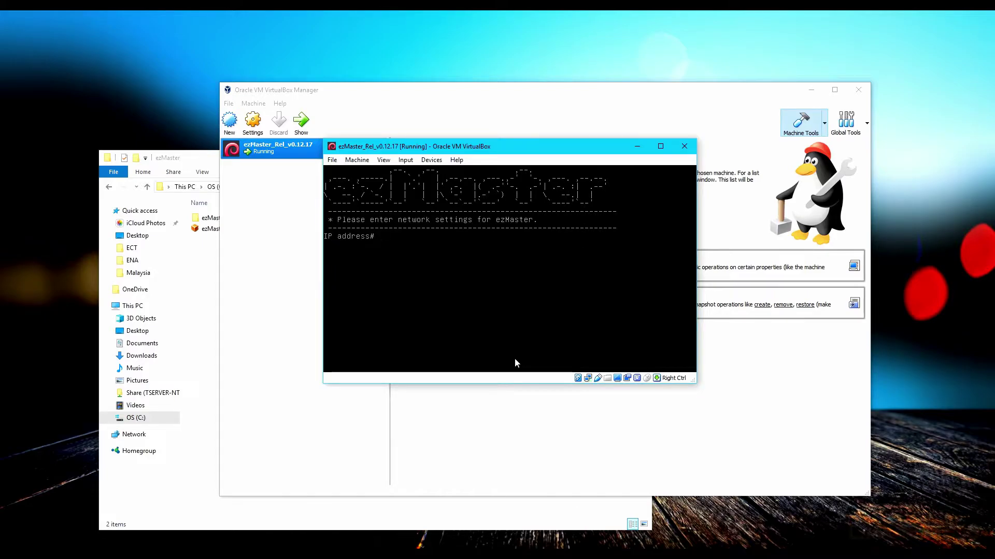
pyautogui.write('192.168.20.251')
pyautogui.press('Return')
pyautogui.write('255.255.255.0')
pyautogui.press('Return')
pyautogui.write('192.168.20.1')
pyautogui.press('Return')
pyautogui.write('192.168.20.1')
pyautogui.press('Return')
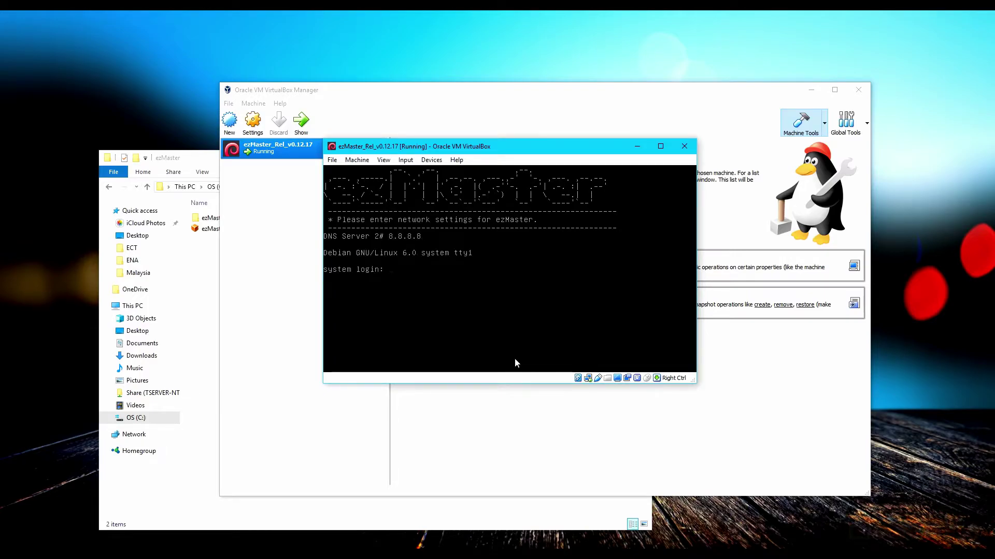
# Log back in to the console with the admin account.
pyautogui.write('admin')
pyautogui.press('Return')
pyautogui.write('admin')
pyautogui.press('Return')
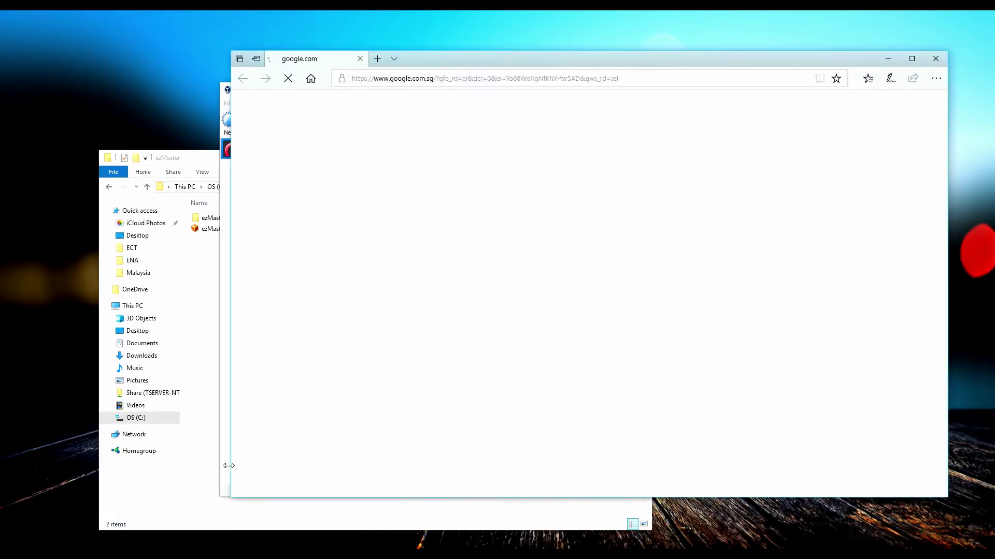
# Load 192.168.20.251 from Edge's address bar to reach the ezMaster login page.
pyautogui.hotkey('ctrl', 'l')
pyautogui.write('192.168.20.2')
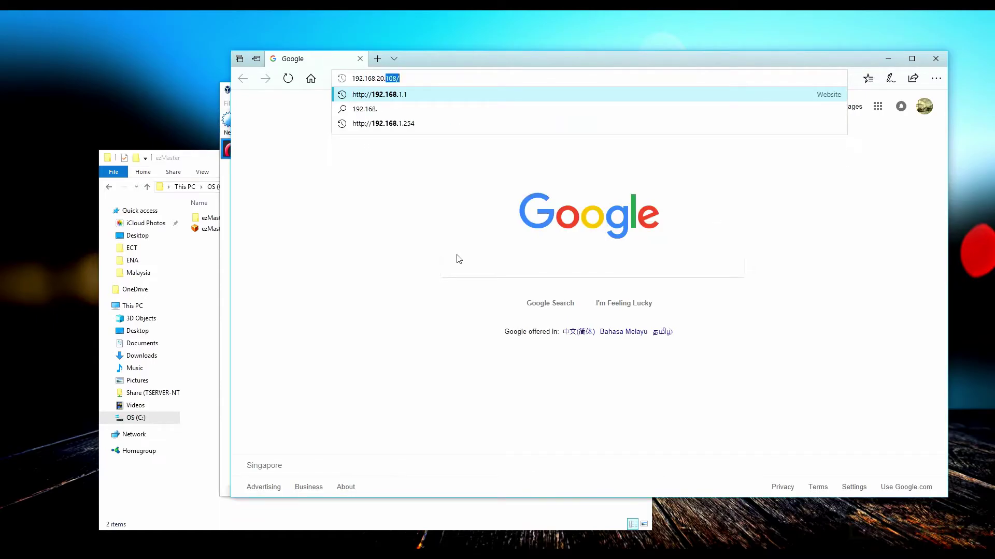
pyautogui.write('51')
pyautogui.press('Return')
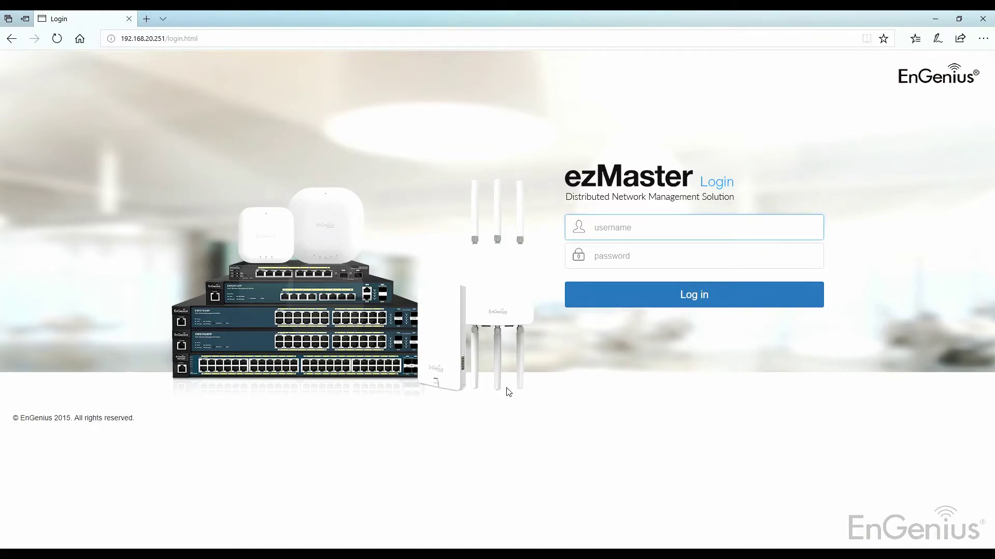
# Sign in to ezMaster with the admin username and its password.
pyautogui.write('admin')
pyautogui.press('Tab')
pyautogui.write('p')
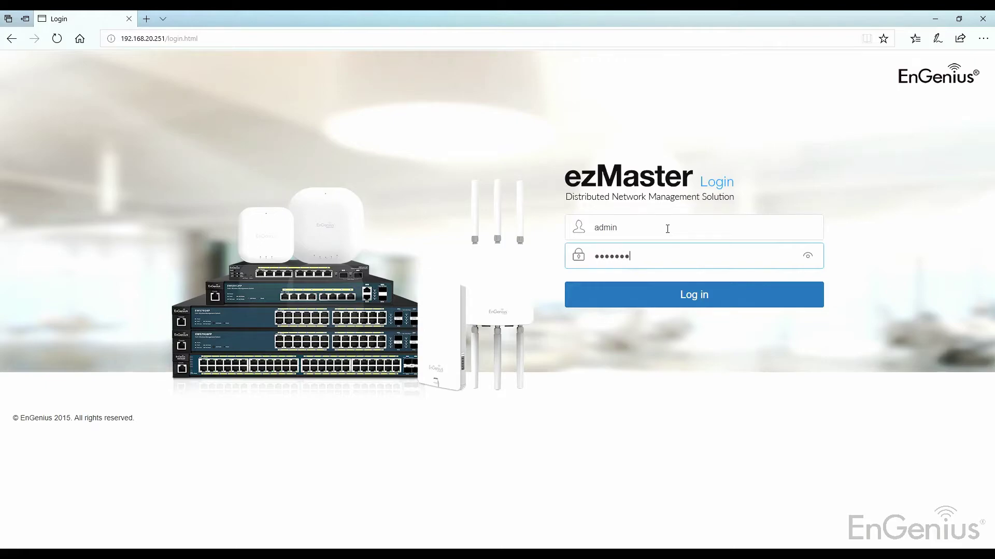
pyautogui.press('Return')
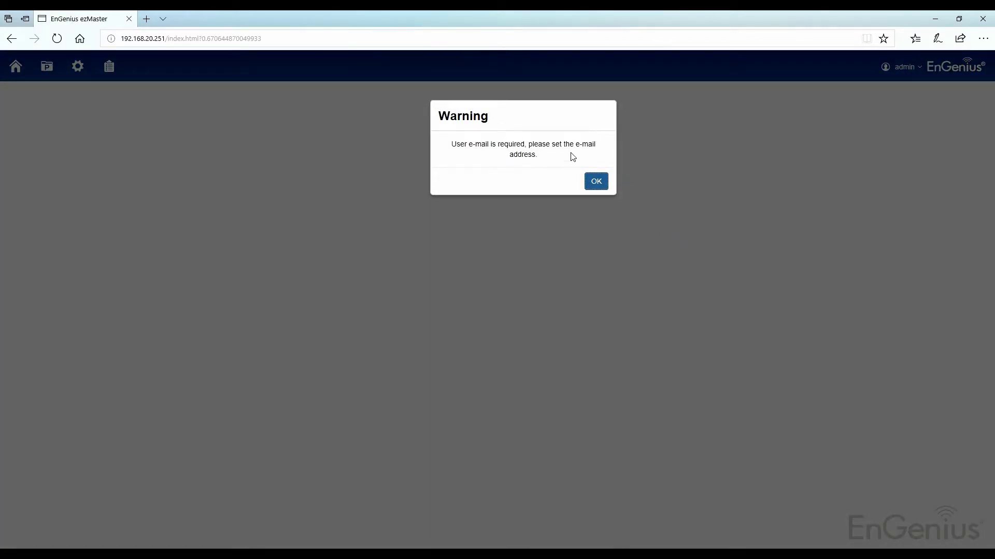
# Enter the administrator's e-mail address on the Admin Account page and apply it.
pyautogui.click(597, 181)
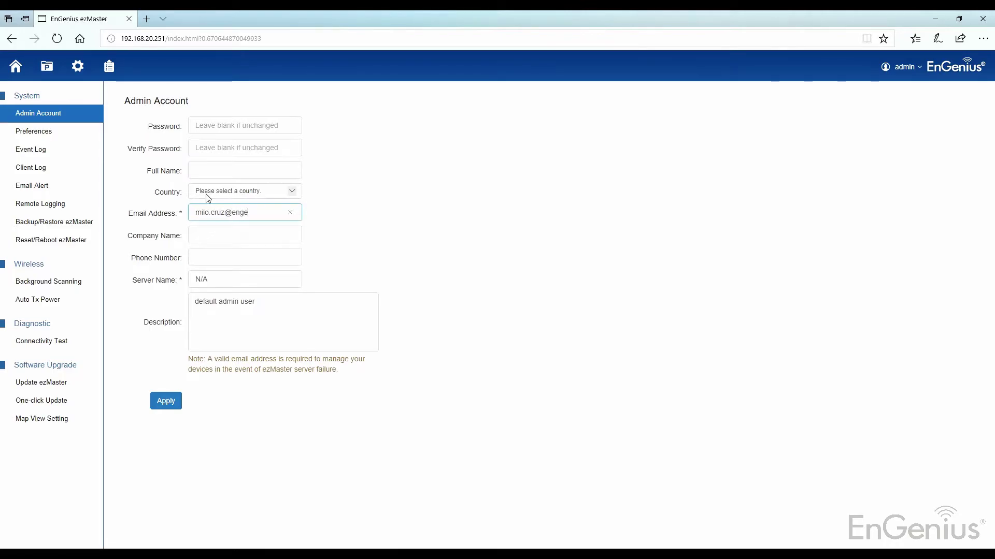
pyautogui.click(165, 401)
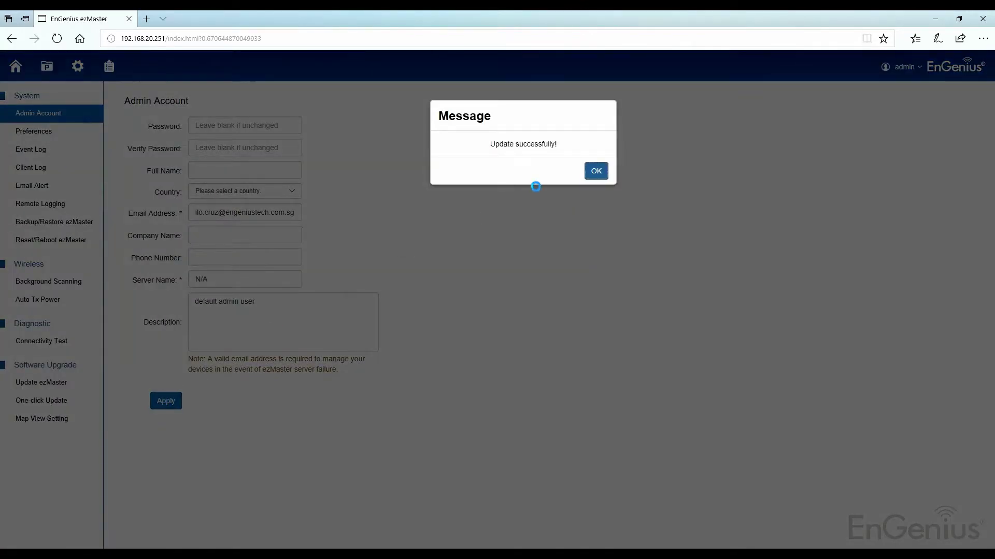
pyautogui.click(601, 173)
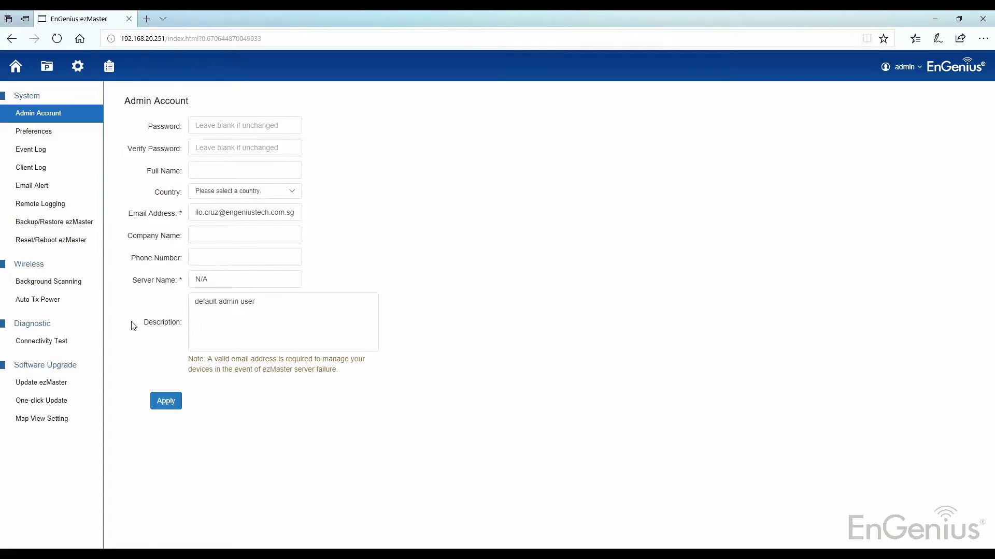
pyautogui.click(43, 340)
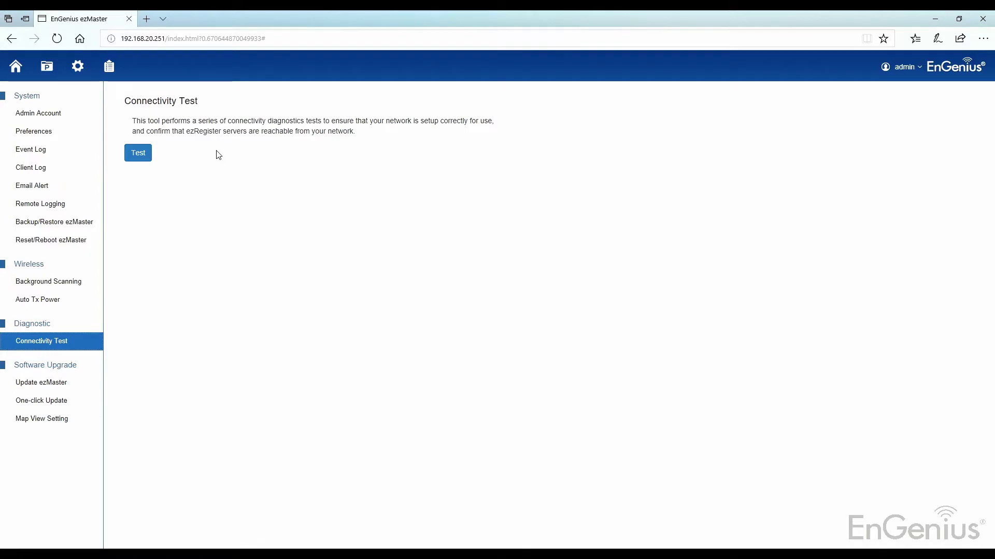
# Run the Connectivity Test, review the passing Controller Port check, and go back Home.
pyautogui.click(143, 152)
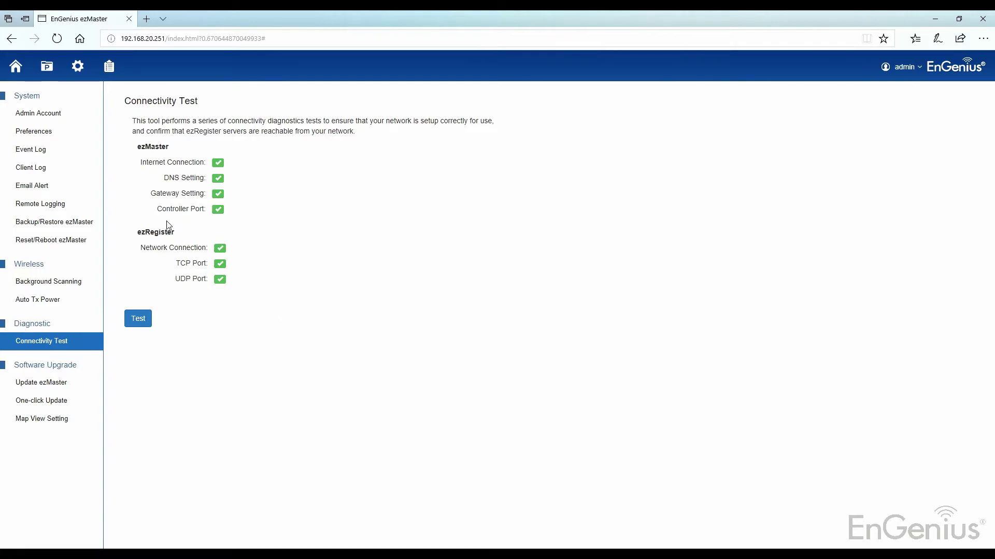
pyautogui.moveTo(157, 209); pyautogui.dragTo(260, 214)
pyautogui.click(266, 223)
pyautogui.click(28, 75)
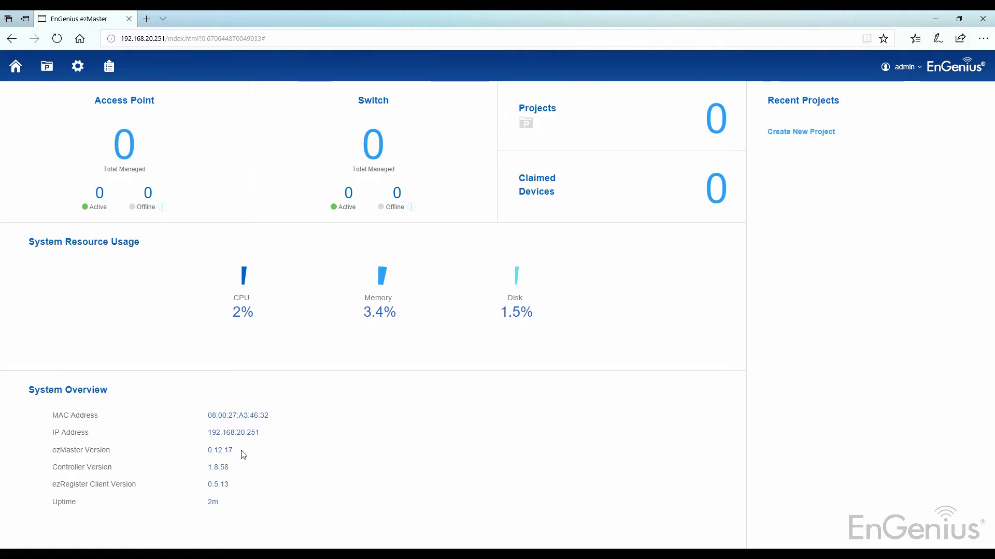
# Note the current version 0.12.17 and go to Settings > Update ezMaster.
pyautogui.moveTo(234, 450); pyautogui.dragTo(60, 451)
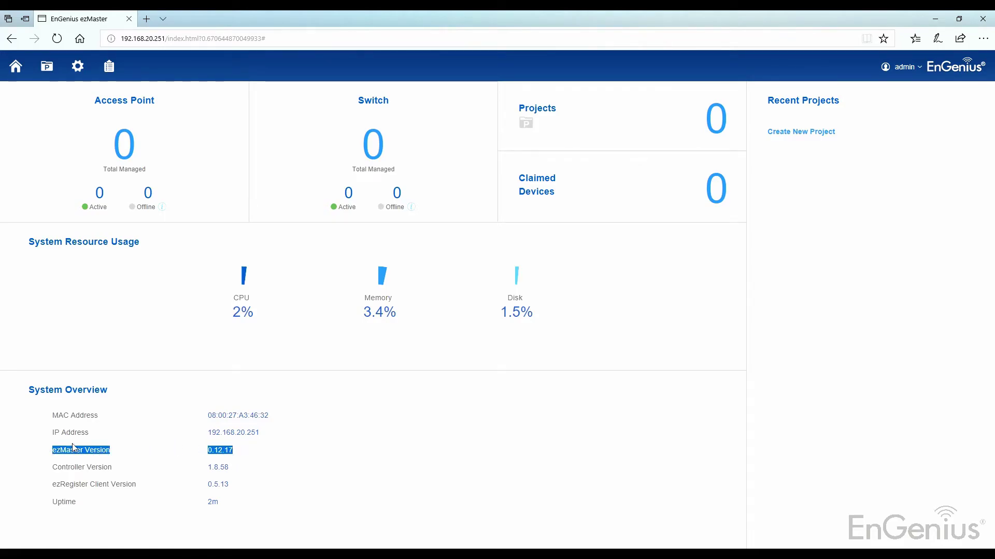
pyautogui.click(353, 440)
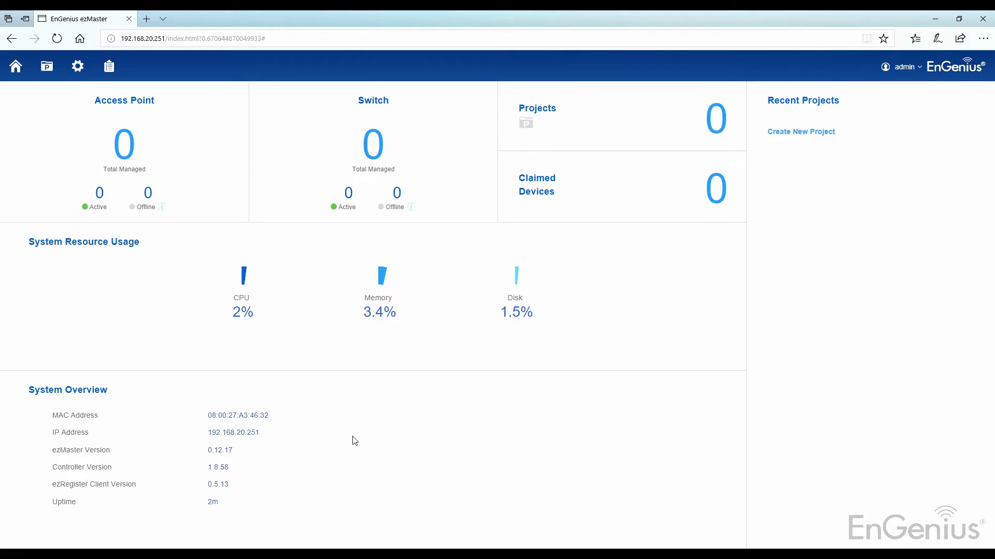
pyautogui.click(78, 67)
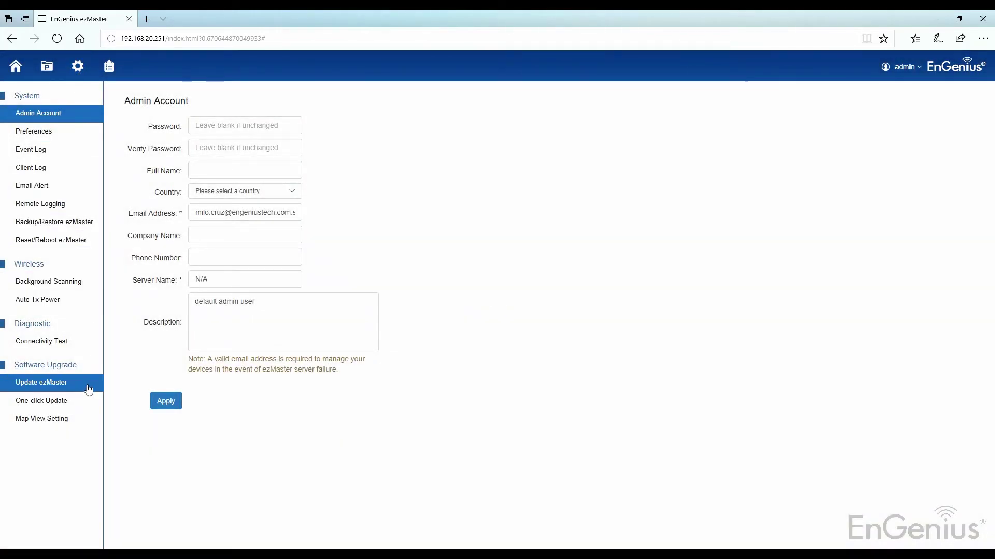
pyautogui.click(85, 386)
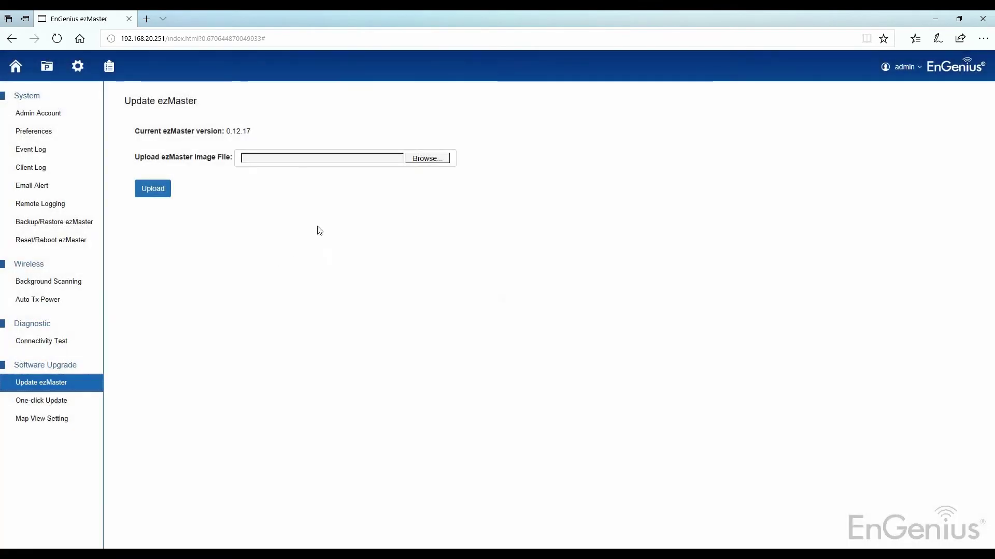
# Choose ezmaster_0.13.8_i386 from the ezMaster Update folder and upload it.
pyautogui.click(416, 160)
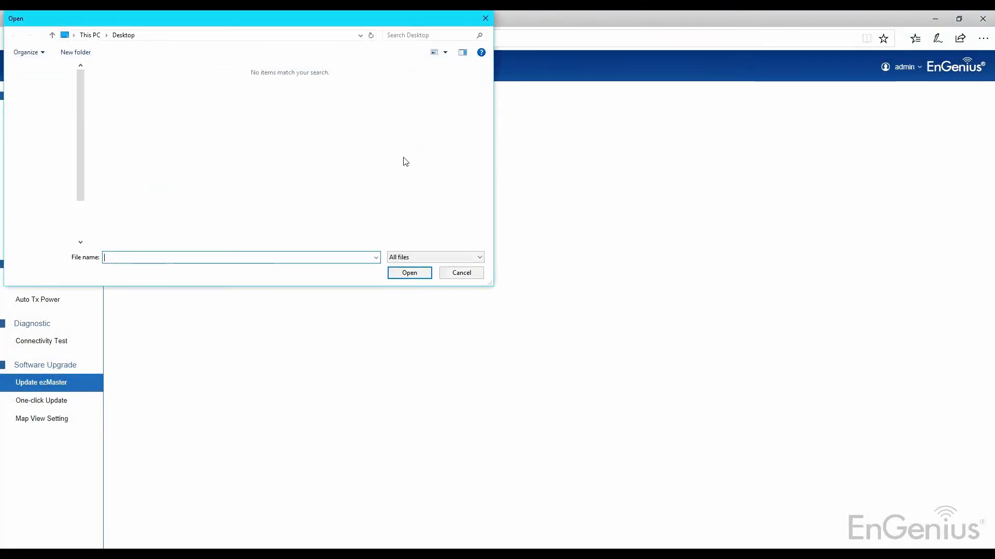
pyautogui.click(249, 36)
pyautogui.write('C:\\Users\\Milo\\Documents\\EnGenius\\2017\\ezMaster\\ezMaster')
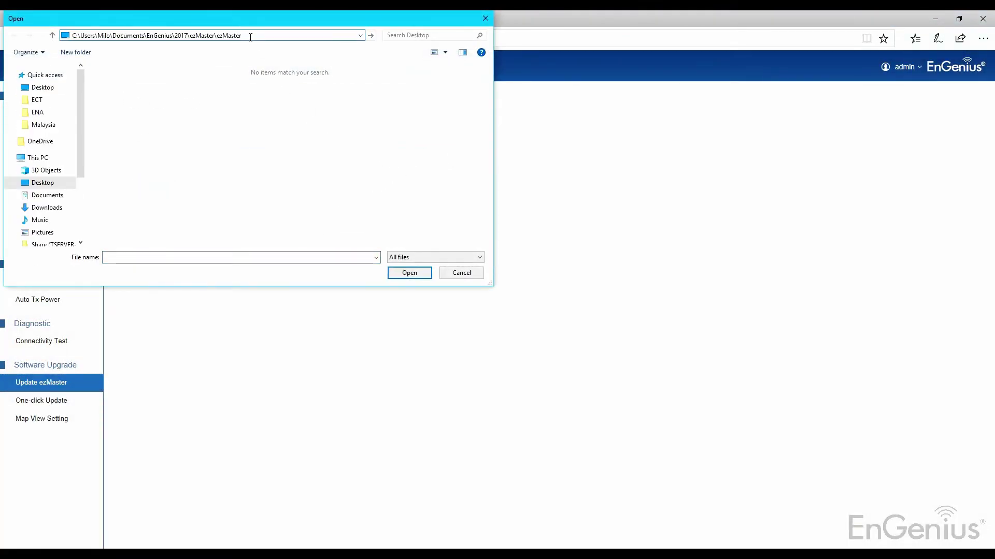
pyautogui.press('Return')
pyautogui.doubleClick(158, 84)
pyautogui.click(160, 85)
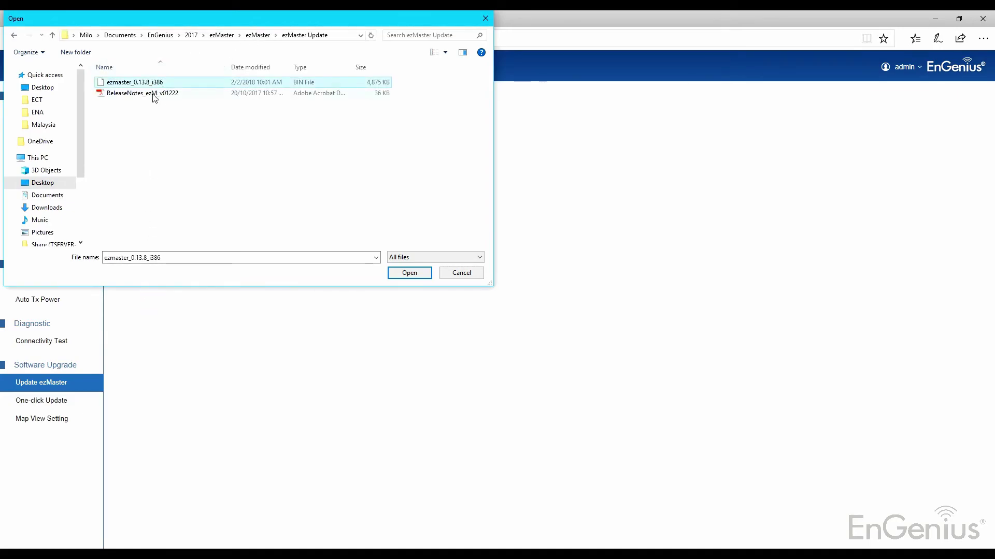
pyautogui.click(402, 275)
pyautogui.click(151, 187)
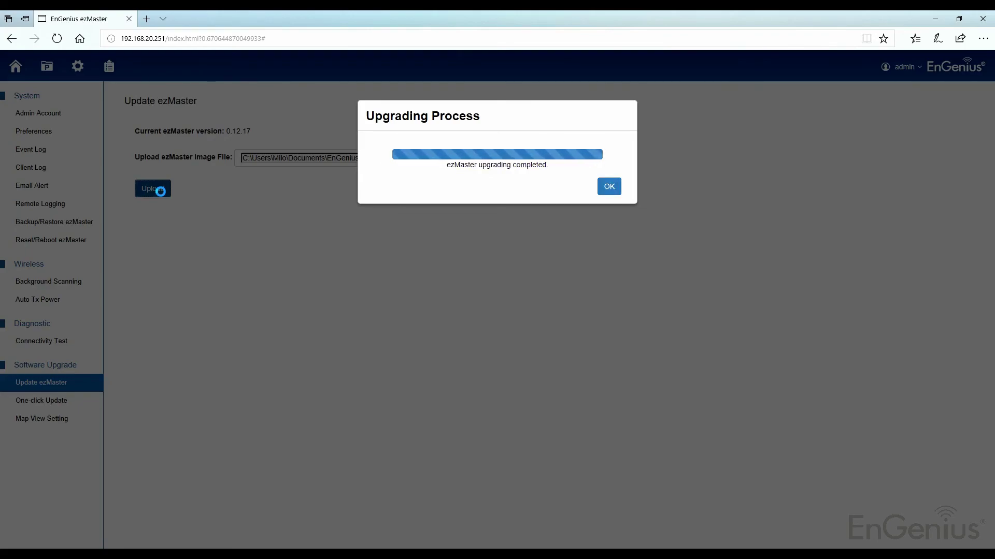
# Acknowledge the completed upgrade and verify the dashboard shows ezMaster version 0.13.8.
pyautogui.click(609, 188)
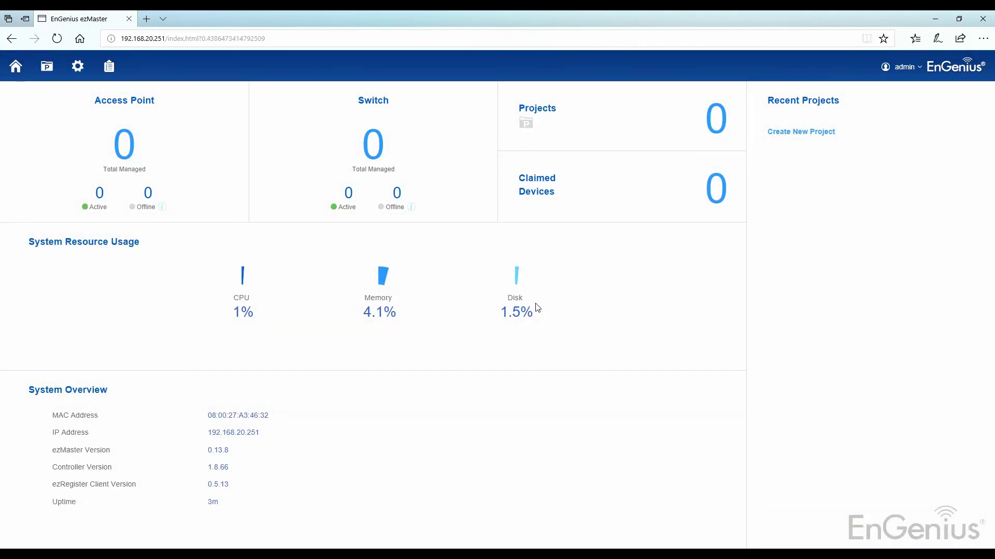
pyautogui.moveTo(141, 451); pyautogui.dragTo(304, 450)
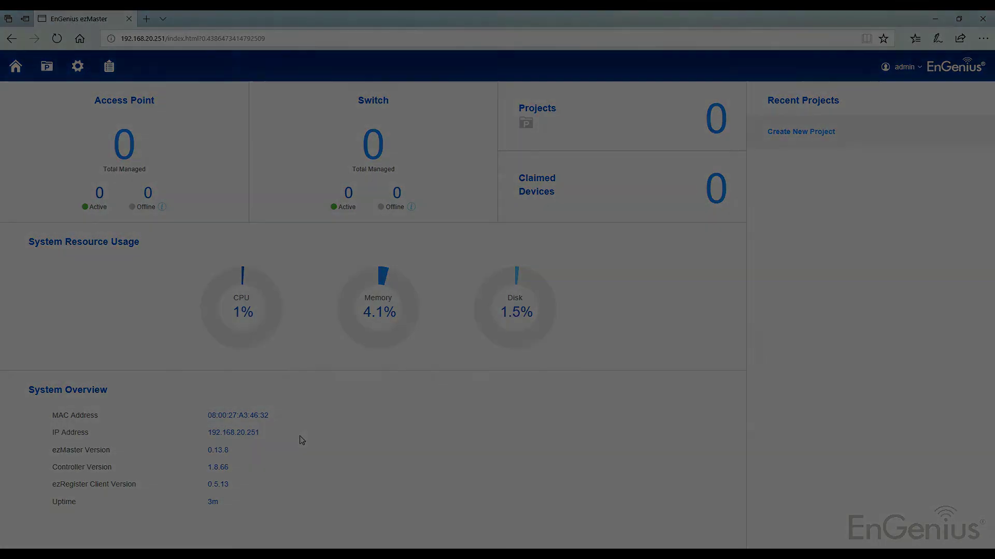